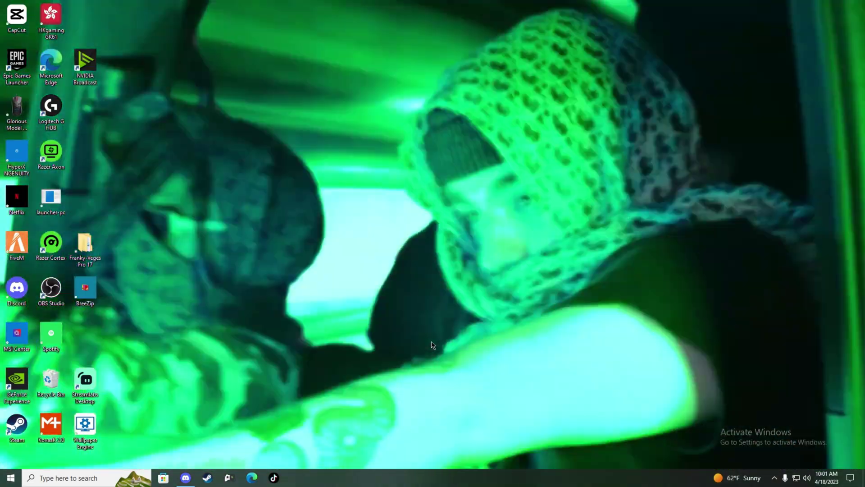
- Restart the PC from the Start menu's Power options into the Choose an option recovery screen
key("super")
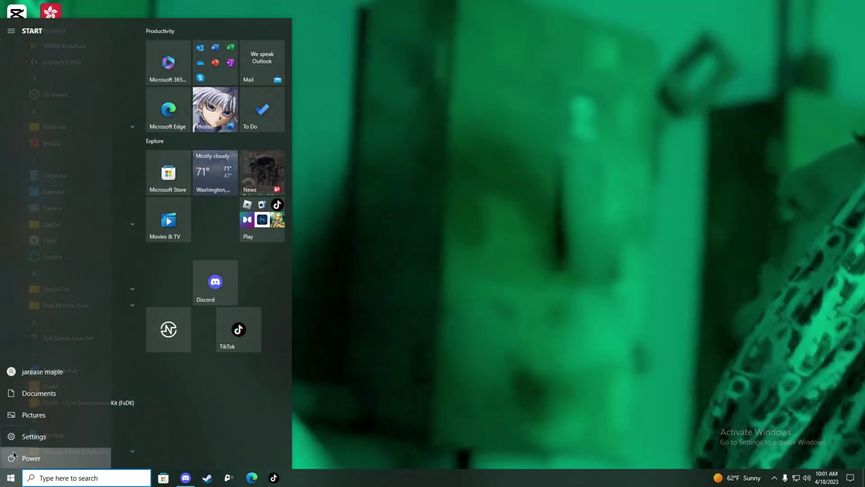
left_click(14, 458)
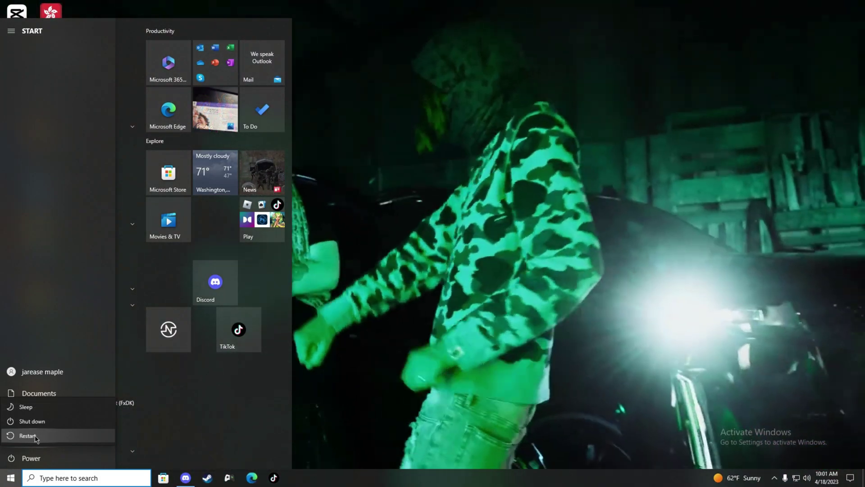
left_click(35, 436, "shift")
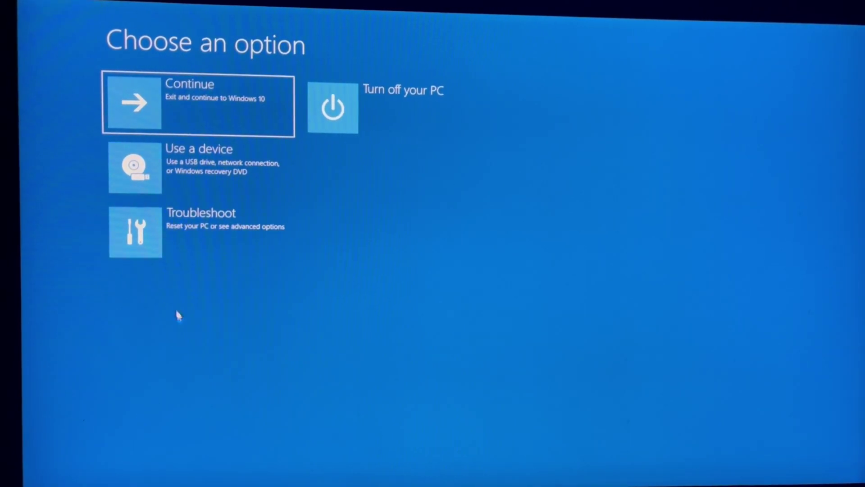
- Go through Troubleshoot > Advanced options > UEFI Firmware Settings to reboot into the BIOS
left_click(176, 243)
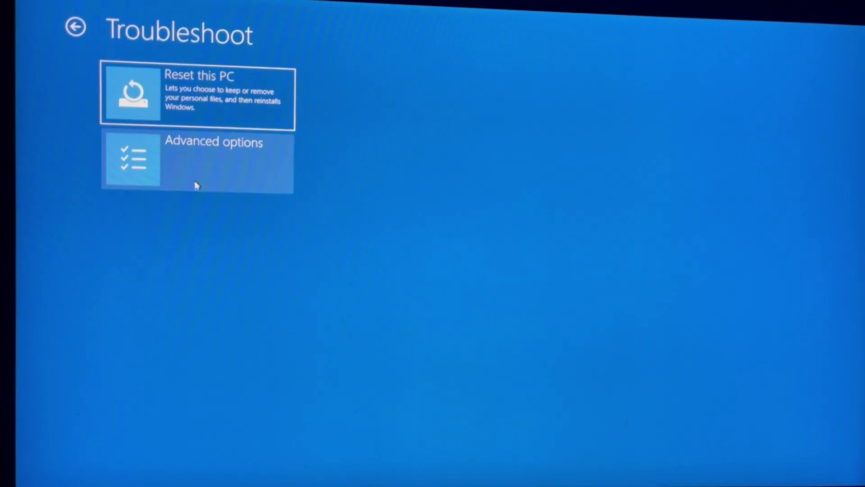
left_click(197, 185)
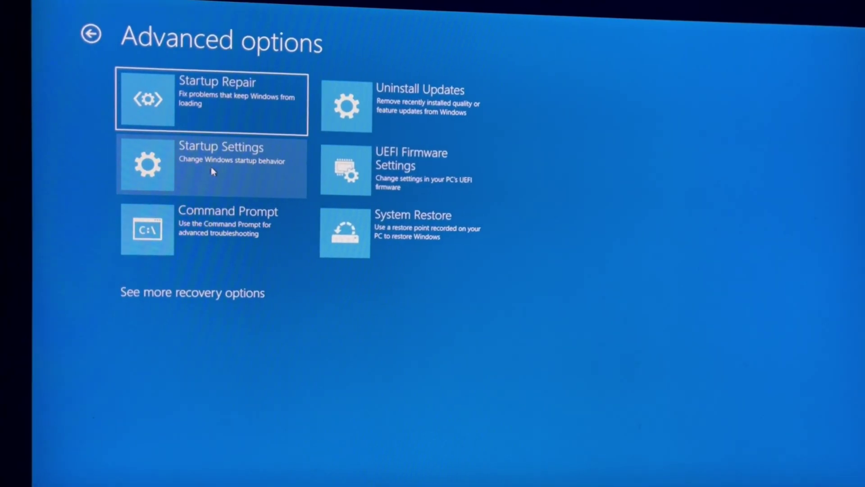
left_click(394, 151)
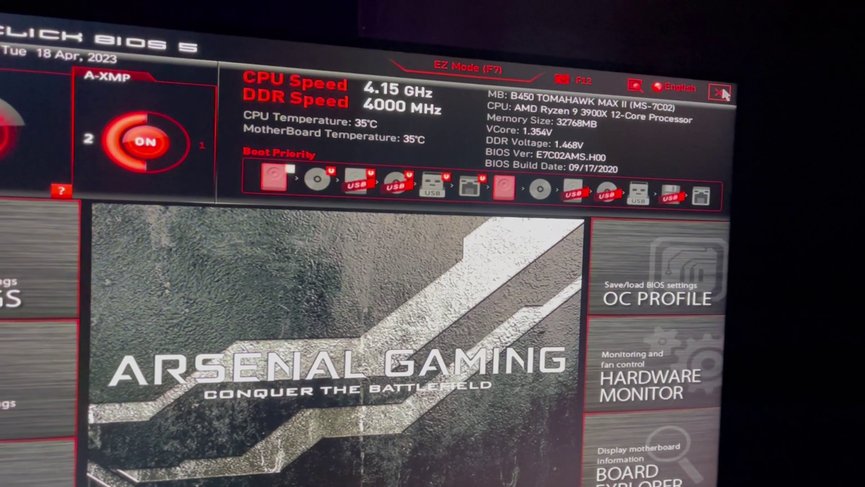
- Exit MSI Click BIOS 5 without changing any BIOS settings
left_click(721, 93)
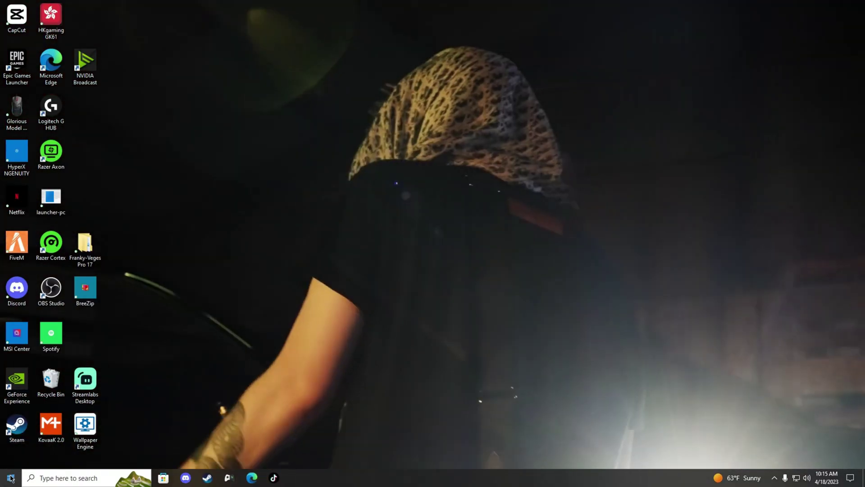
- Open Mouse Properties via Settings > Devices > Mouse > Additional mouse options
left_click(11, 477)
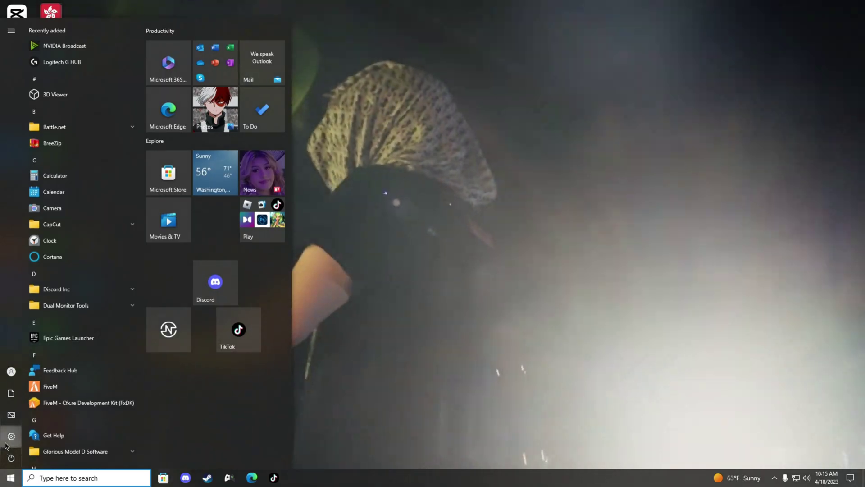
left_click(11, 436)
left_click(292, 144)
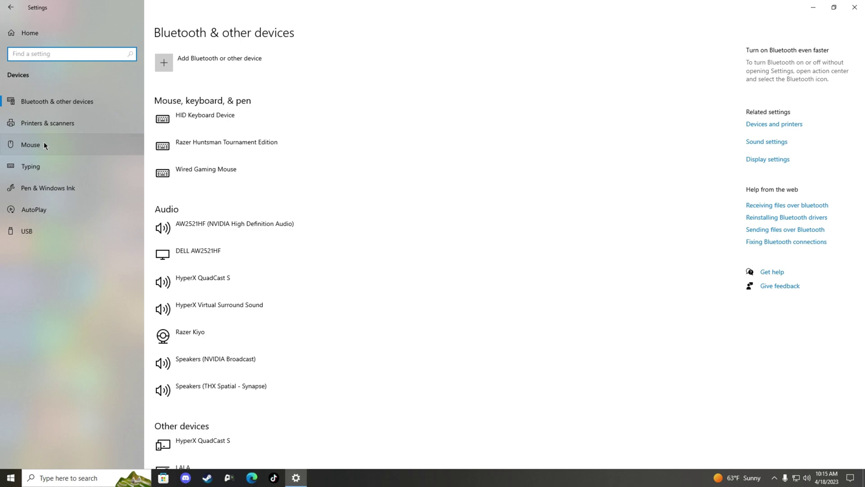
left_click(44, 142)
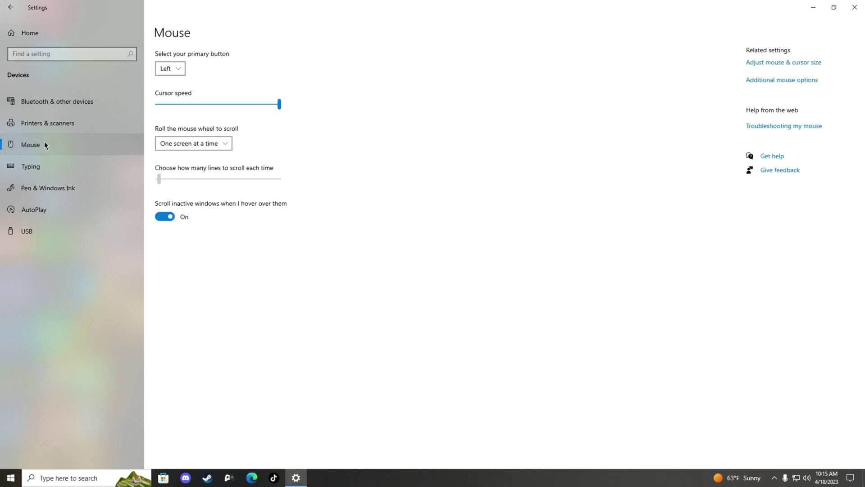
left_click(796, 81)
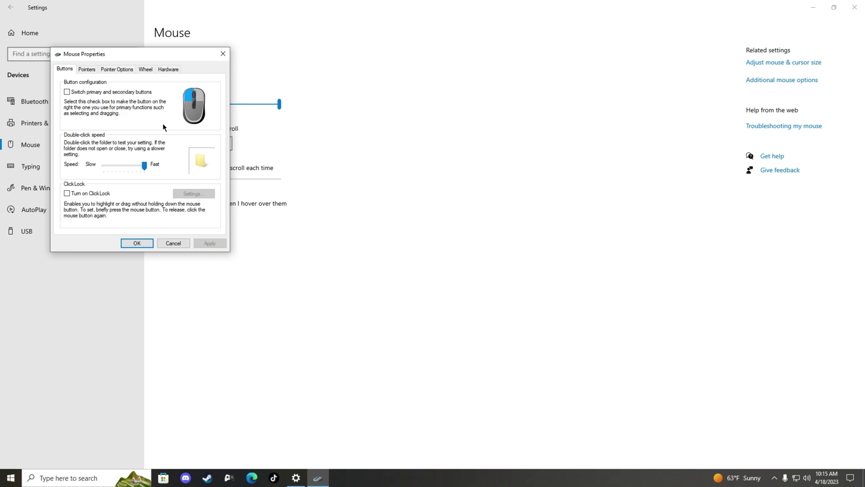
- Close Mouse Properties and confirm Fortnite's graphics preference is High performance in Gaming > Graphics settings
left_click(145, 242)
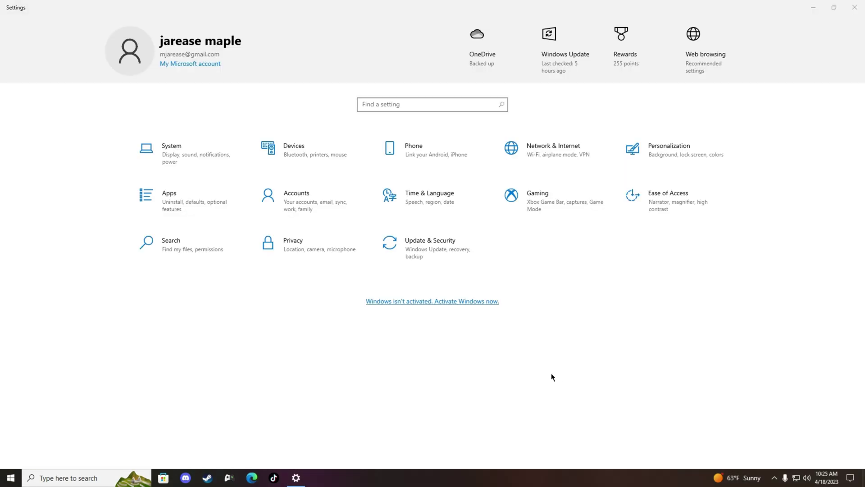
left_click(556, 211)
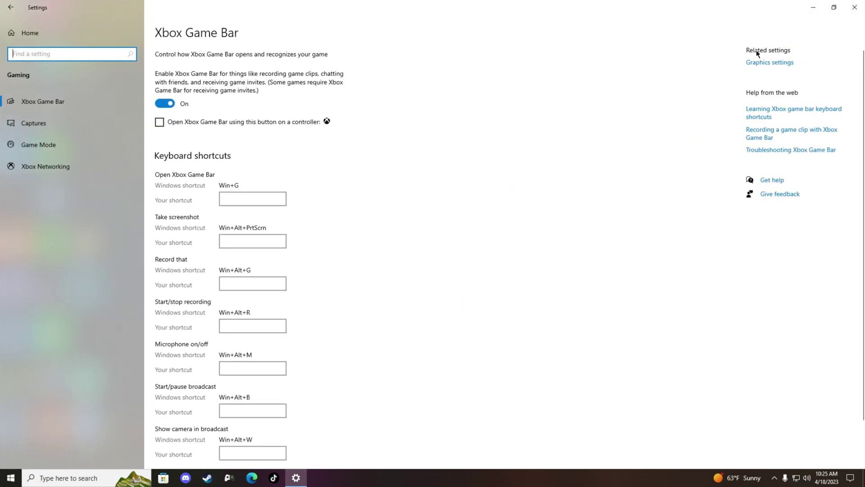
left_click(761, 63)
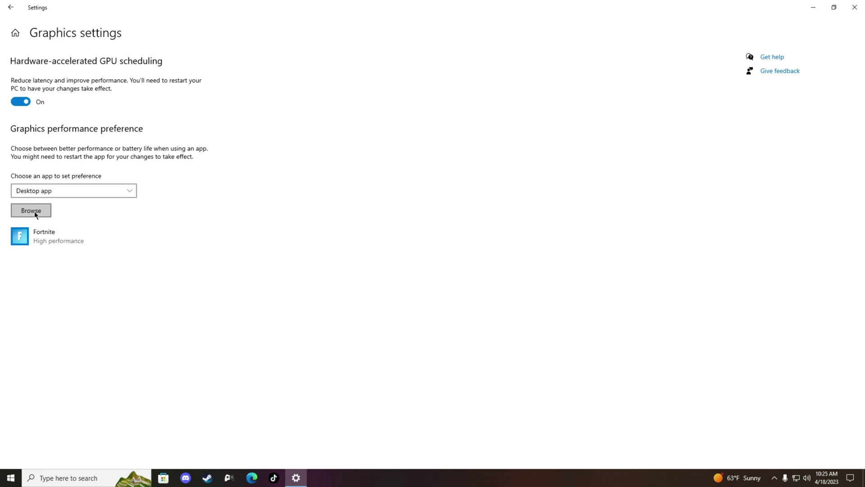
left_click(66, 231)
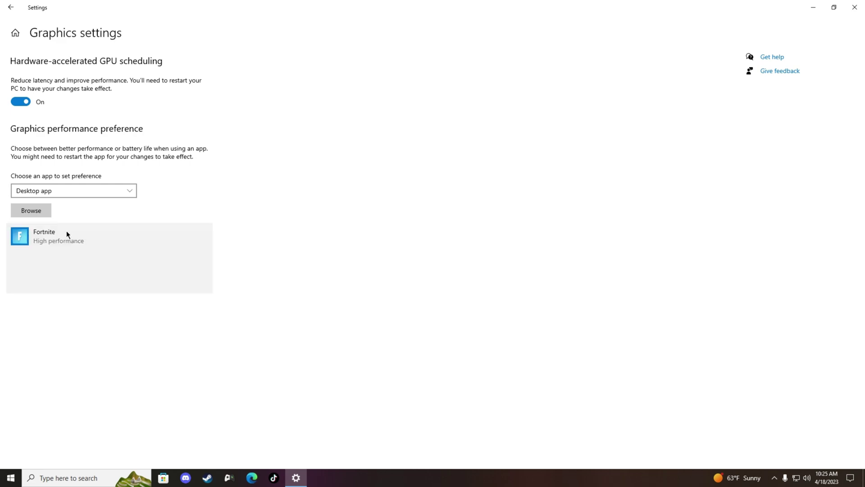
left_click(149, 281)
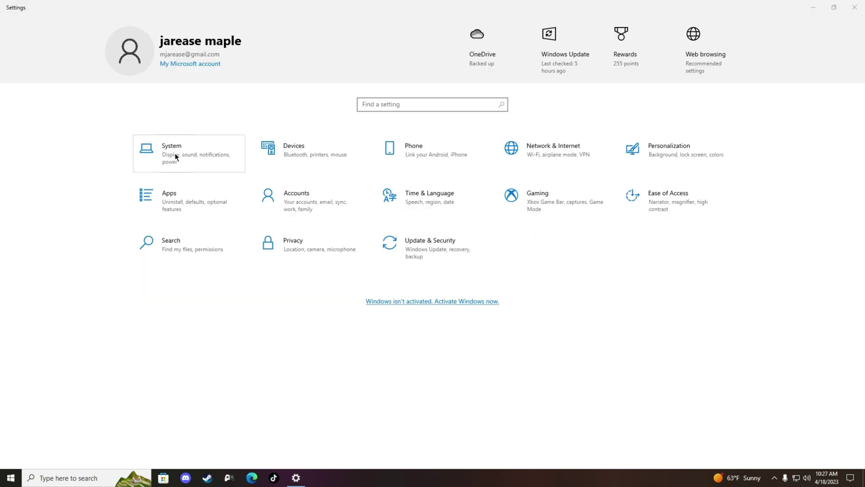
- Check the 239.757 Hz refresh rate in Advanced display settings, then review Power & sleep
left_click(175, 156)
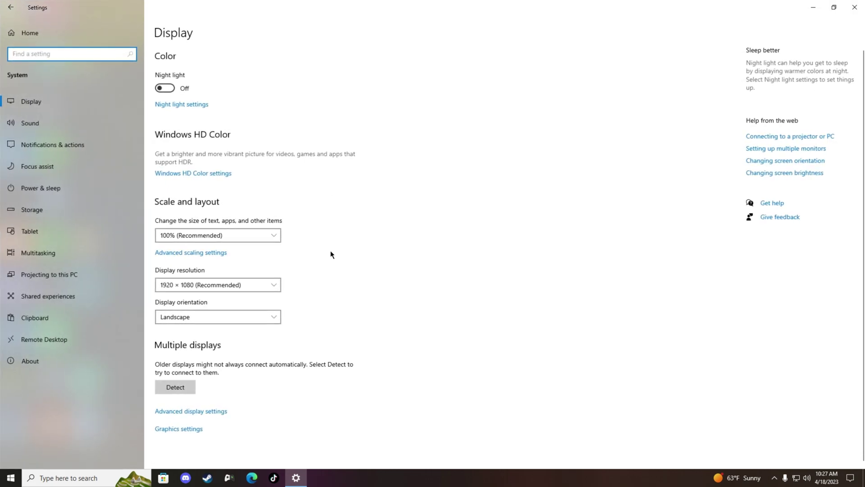
left_click(215, 411)
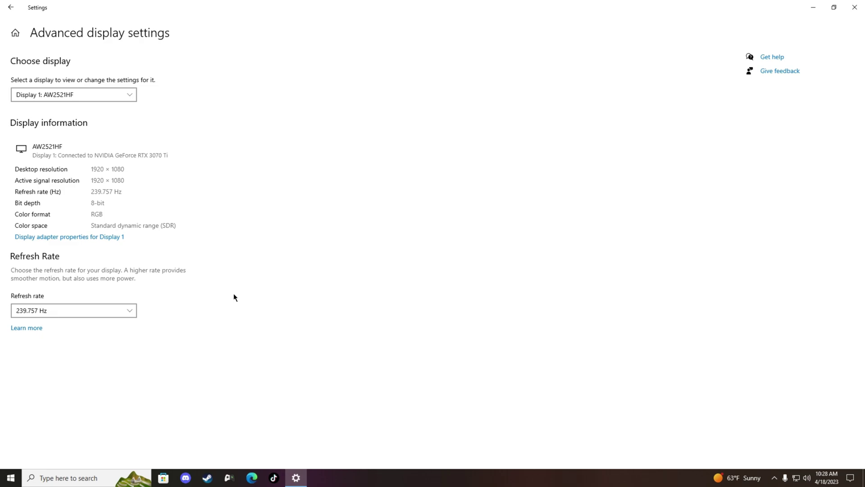
key("alt+Left")
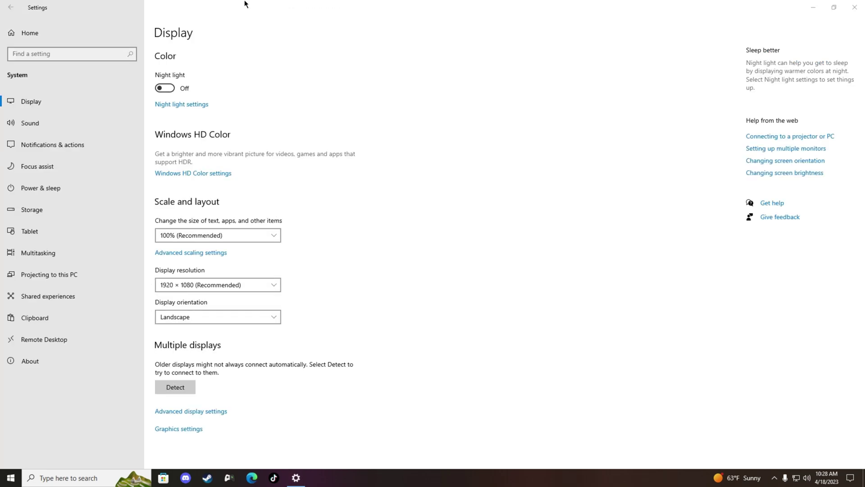
left_click(27, 187)
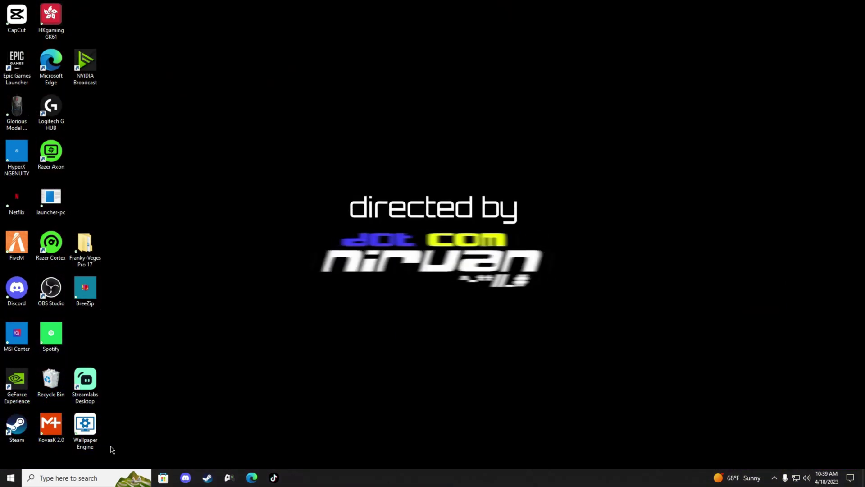
- Search 'de' and launch Device Manager
left_click(91, 476)
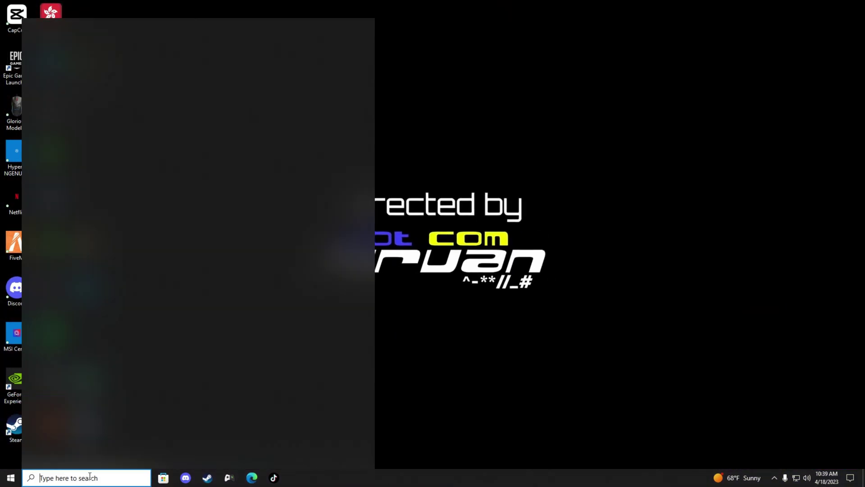
type("de")
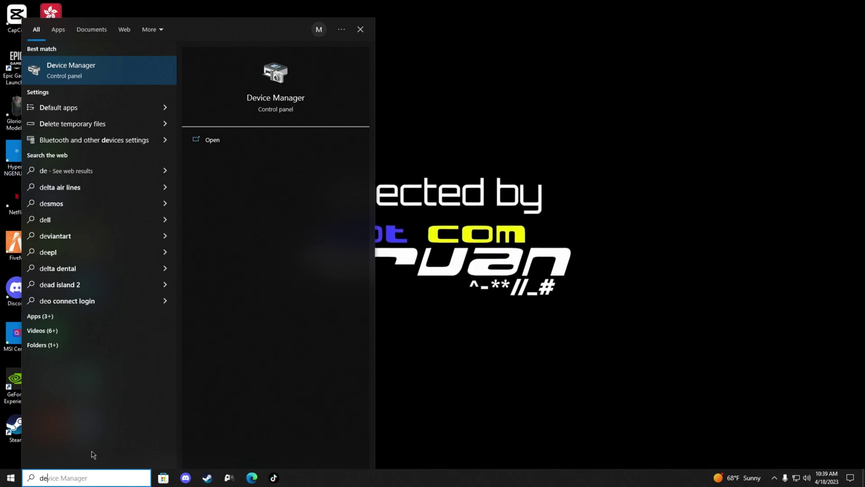
left_click(215, 147)
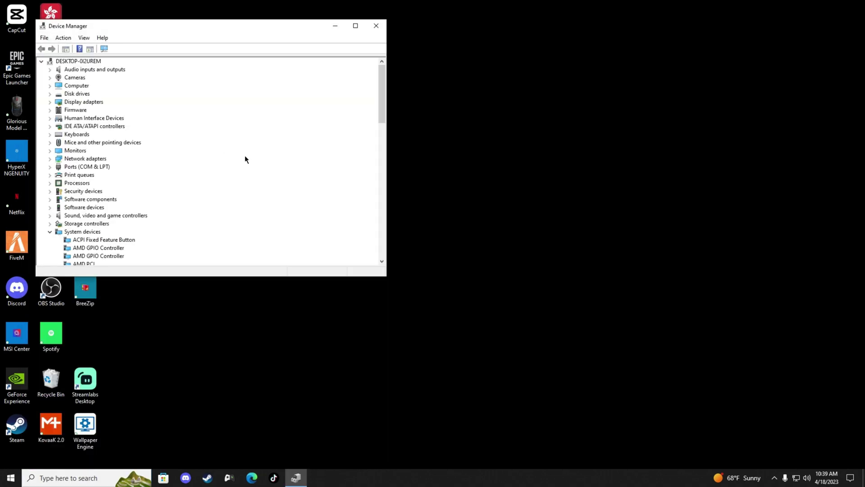
- Untick 'Allow the computer to turn off this device' for the Razer Huntsman Tournament Edition keyboard
double_click(115, 119)
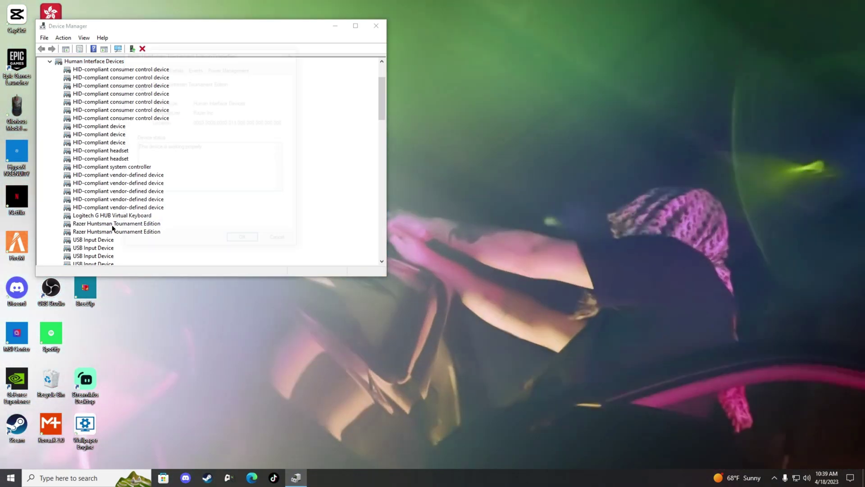
double_click(112, 228)
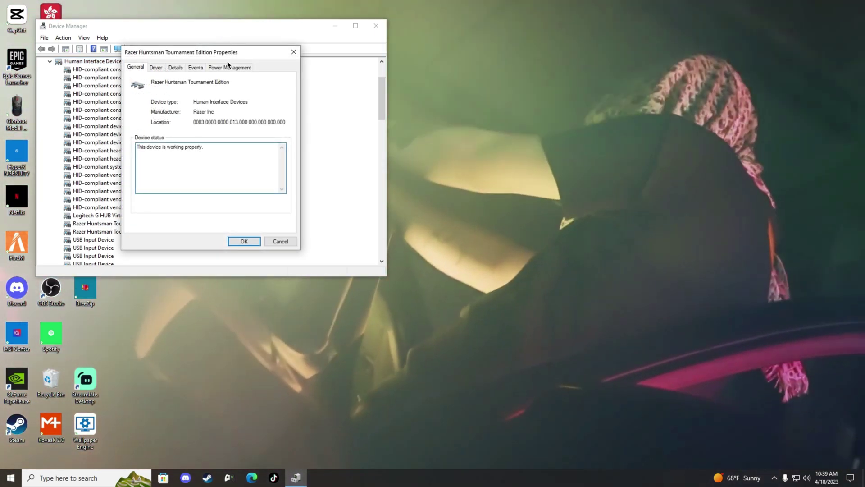
left_click(234, 66)
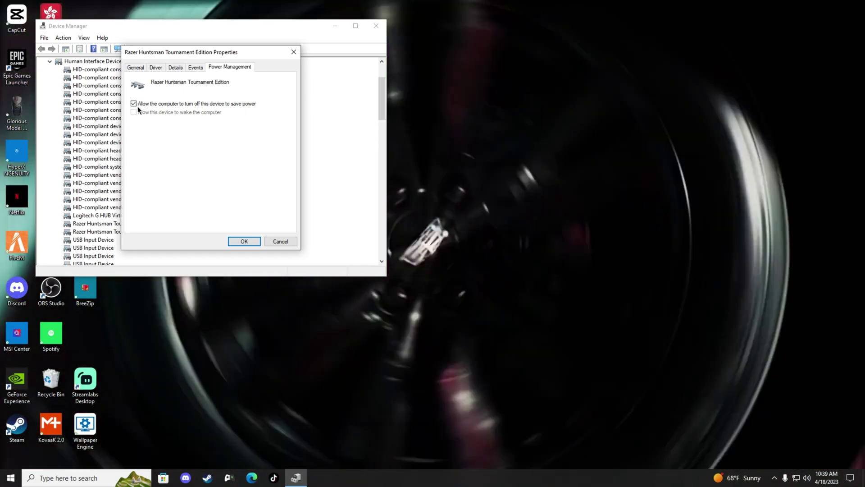
left_click(133, 103)
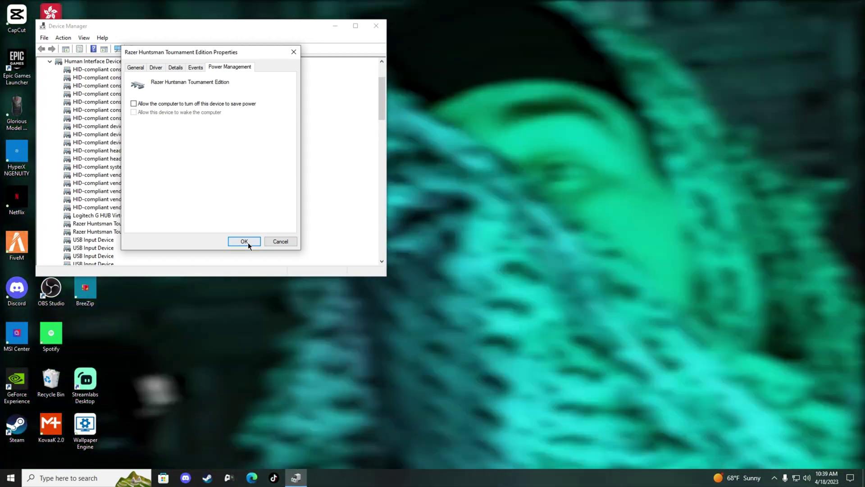
- Review the HID-compliant mouse's power management, then right-click the High precision event timer
left_click(244, 241)
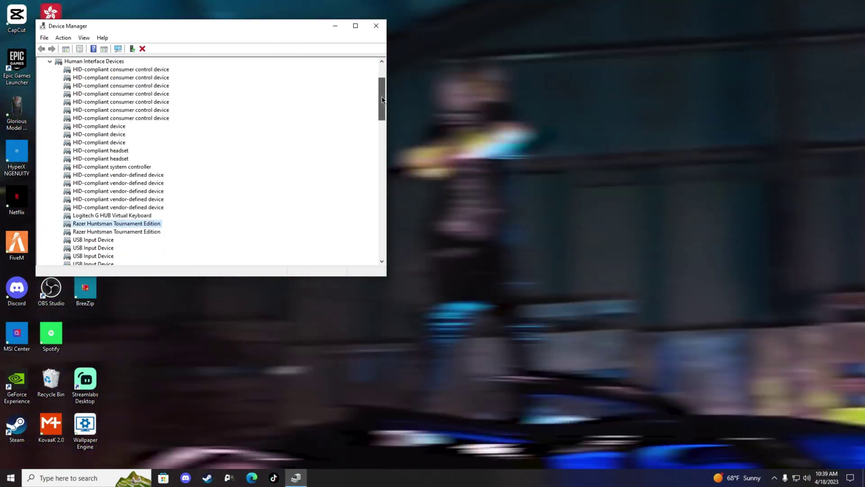
left_click_drag(382, 100, 379, 121)
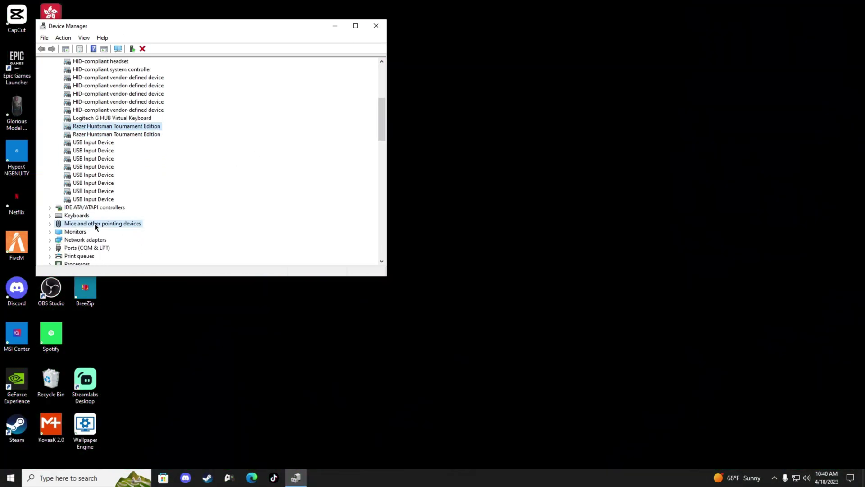
double_click(96, 224)
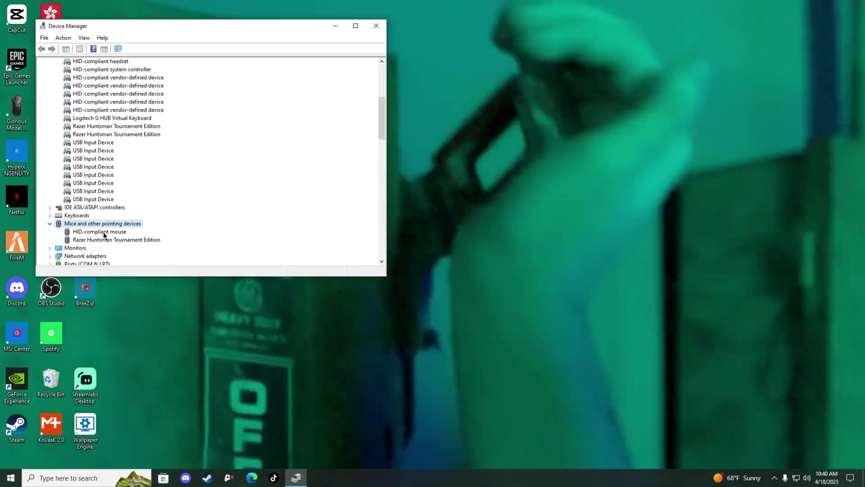
left_click(104, 232)
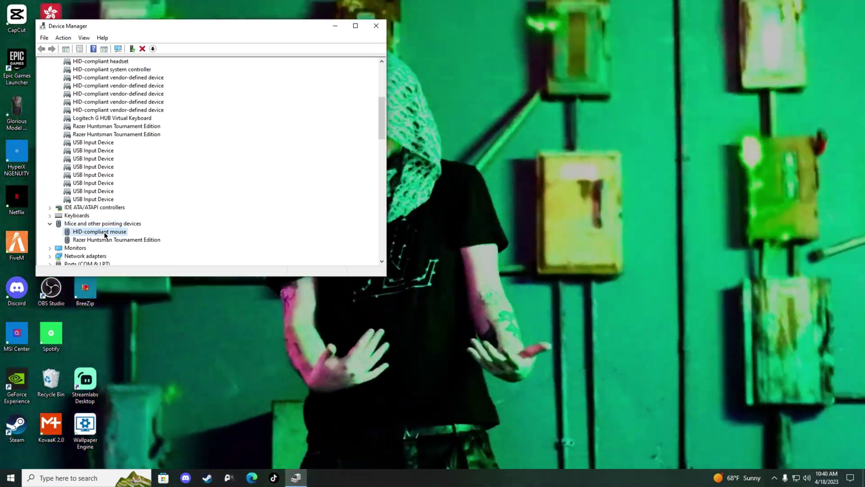
double_click(104, 232)
left_click(230, 67)
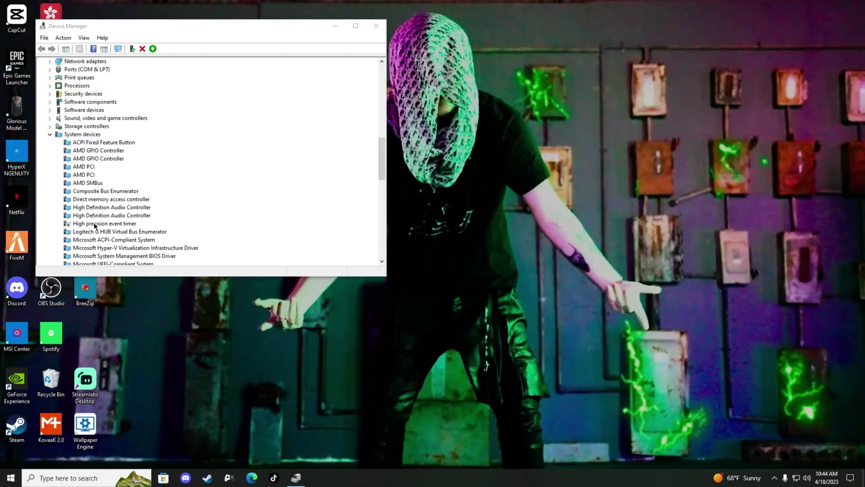
right_click(95, 225)
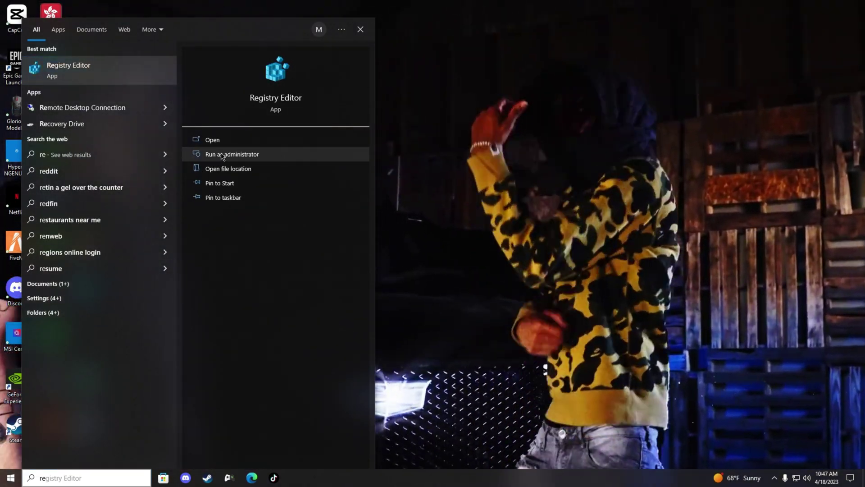
- Launch Registry Editor as admin and cut and re-paste the Multimedia\SystemProfile\Tasks\Games key path
left_click(218, 157)
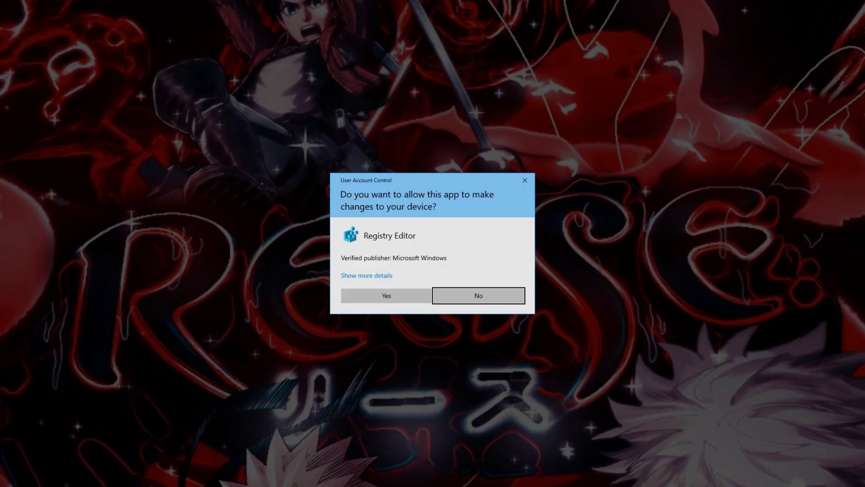
left_click(386, 295)
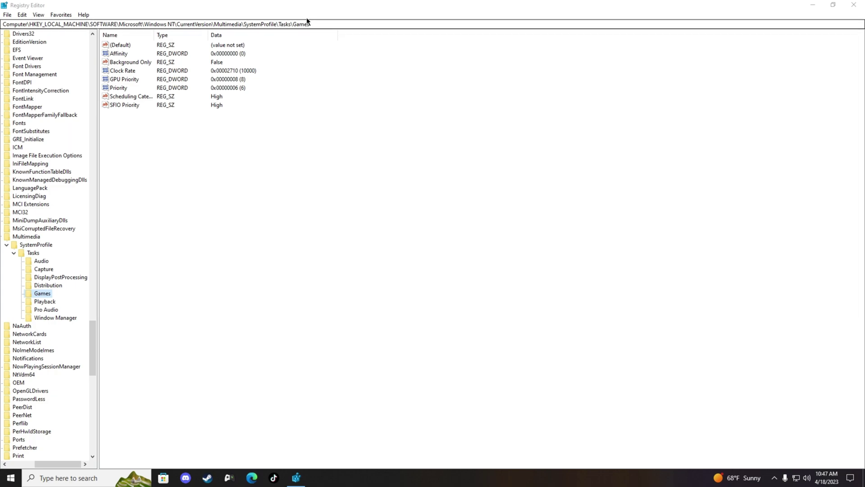
left_click(311, 24)
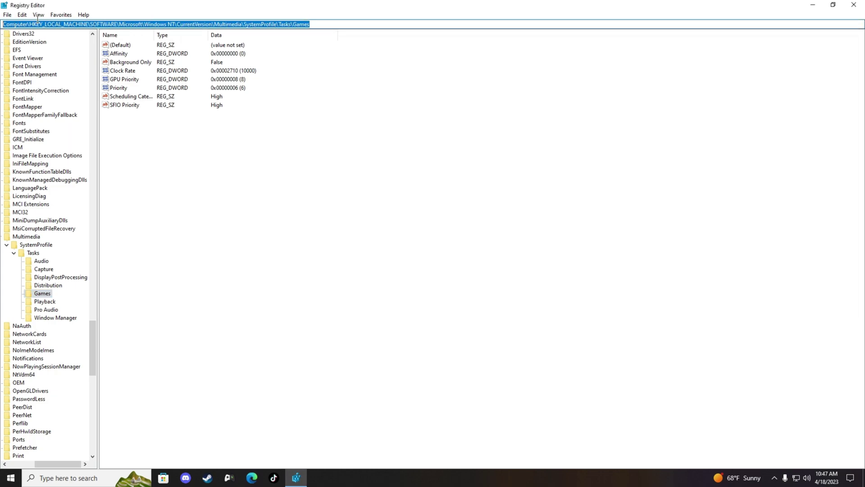
right_click(94, 21)
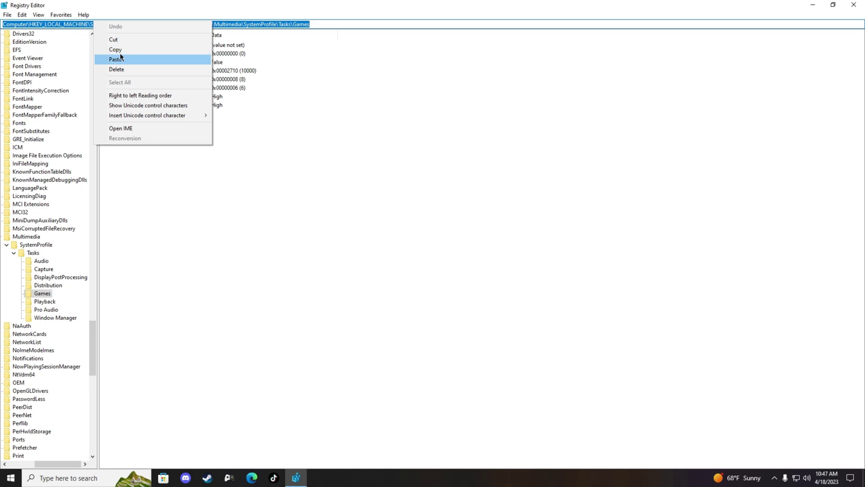
left_click(145, 39)
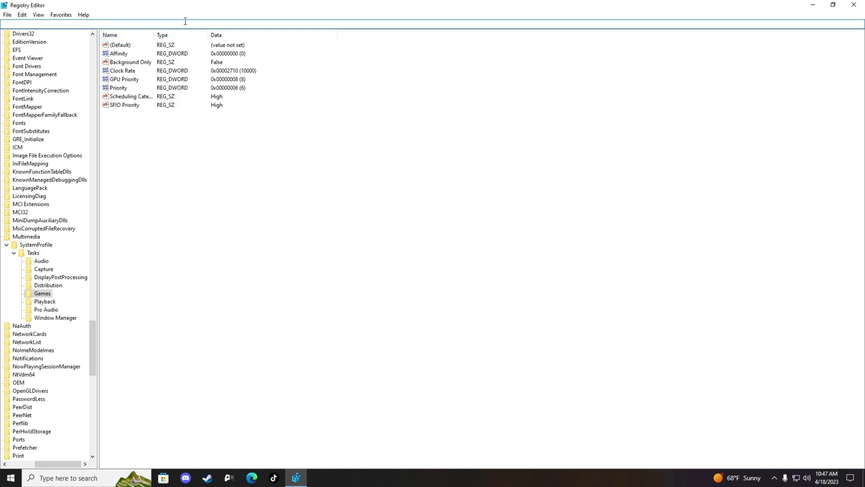
right_click(185, 22)
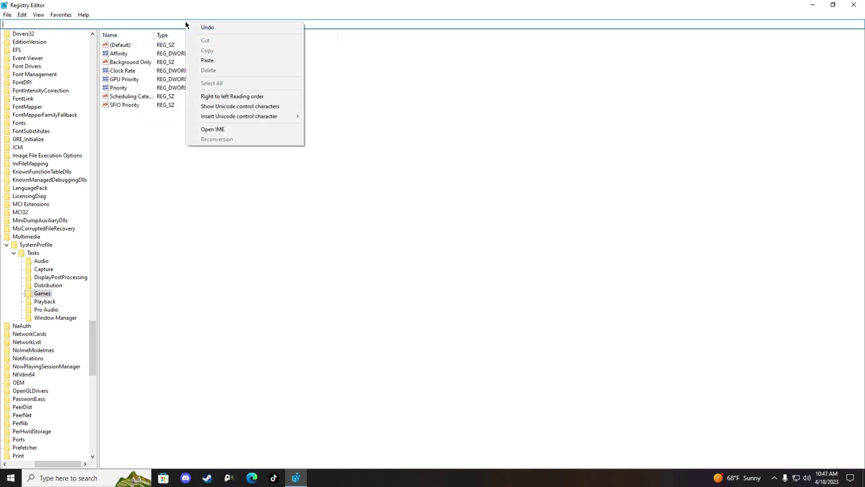
left_click(209, 61)
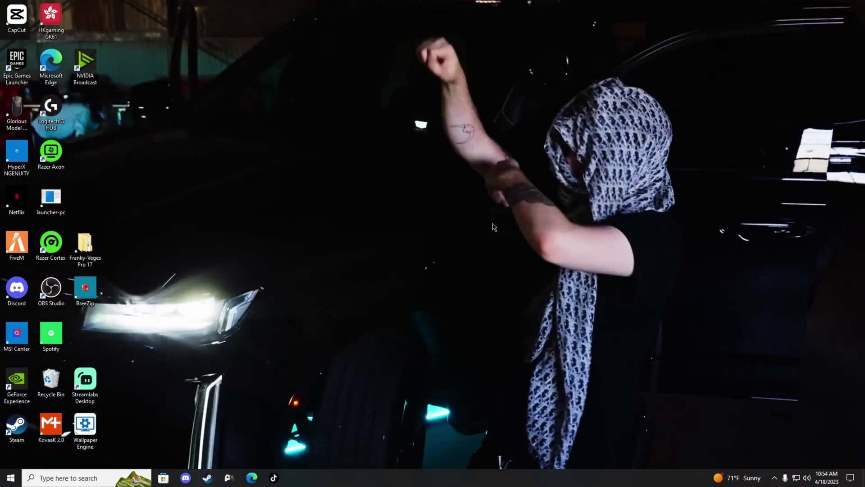
- Search 're', relaunch Registry Editor with admin approval, and dismiss the search panel
key("super+s")
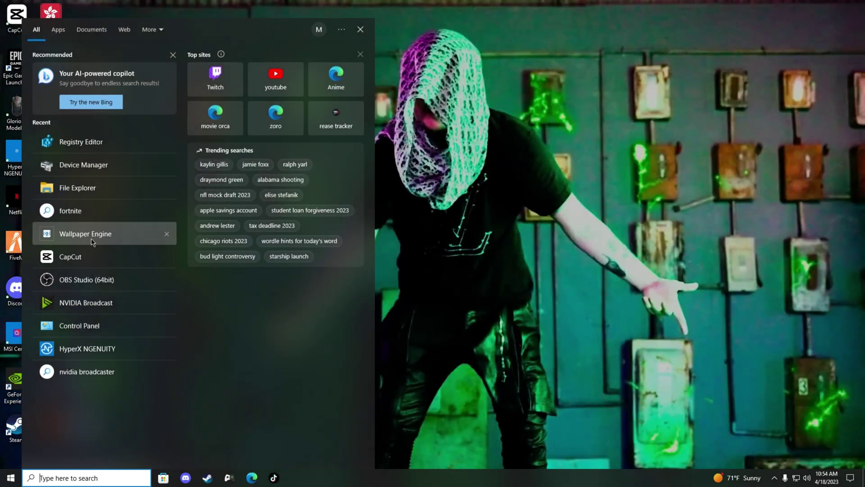
type("re")
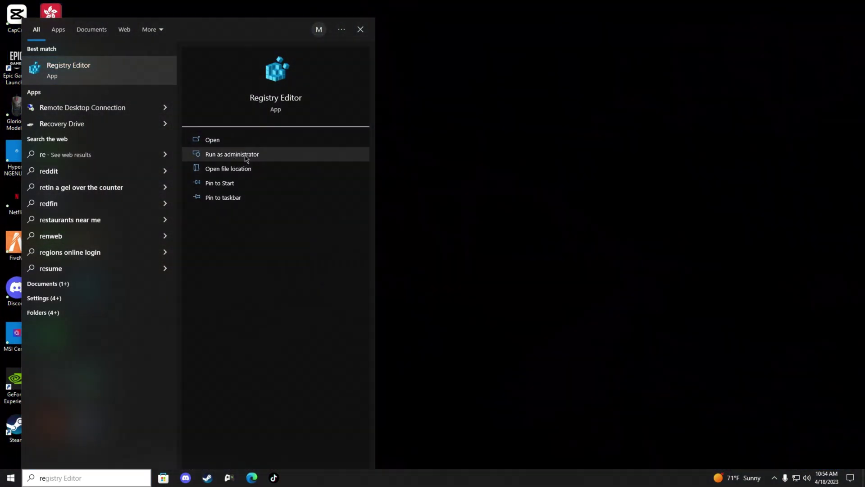
left_click(246, 154)
left_click(389, 295)
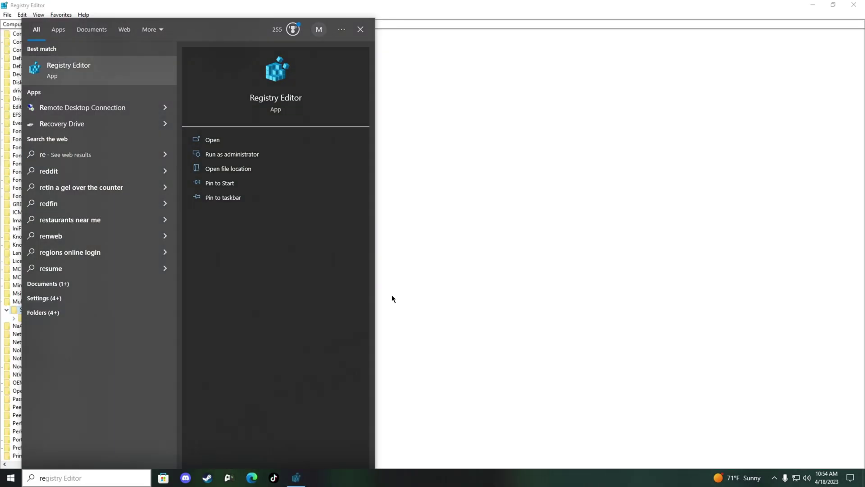
left_click(361, 29)
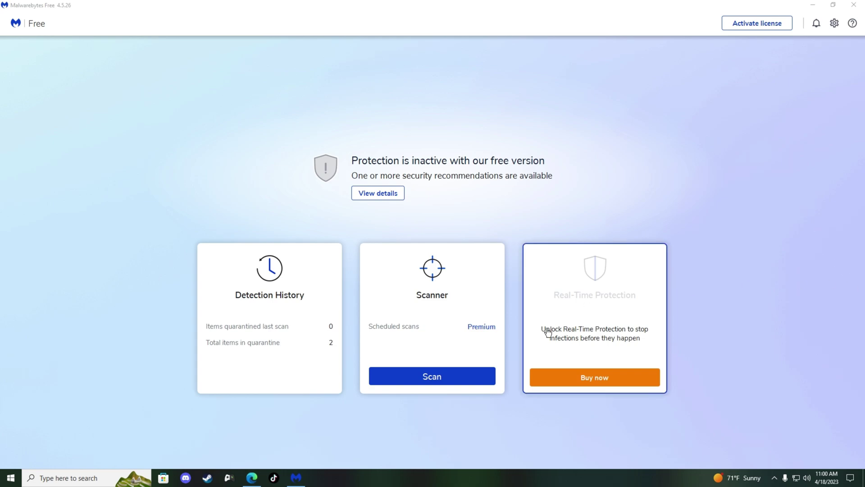
- Close Malwarebytes after its scan of 287,822 items found 0 threats
left_click(473, 374)
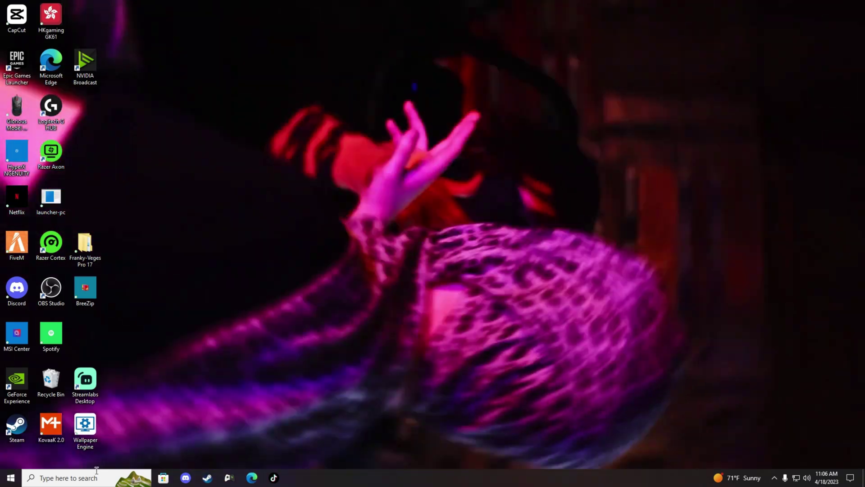
- Search Windows for 'game' and open Game Mode settings, confirming Game Mode is On
left_click(90, 477)
type("g")
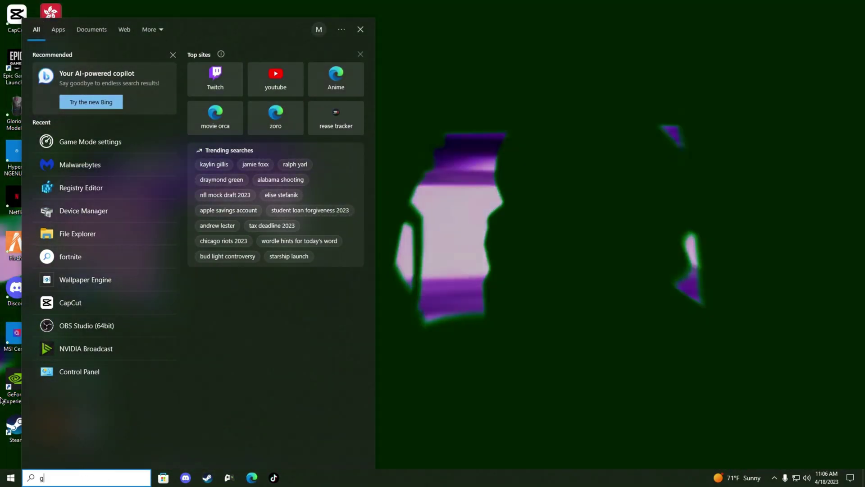
type("ame")
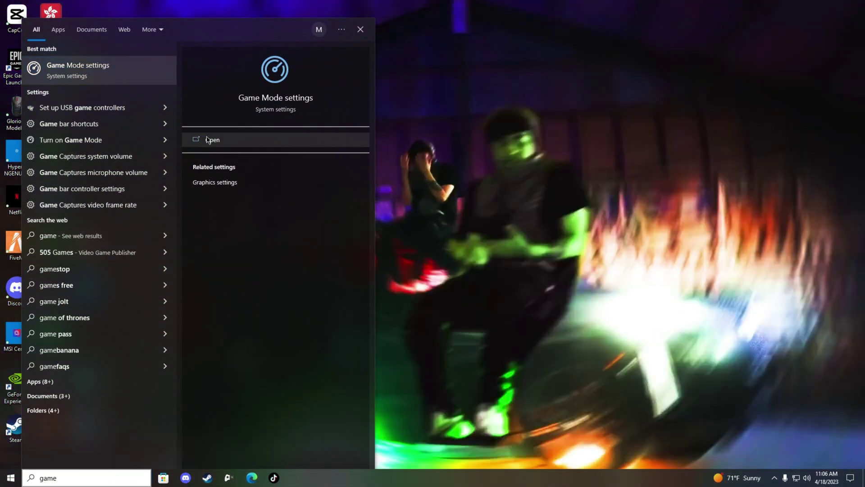
left_click(207, 140)
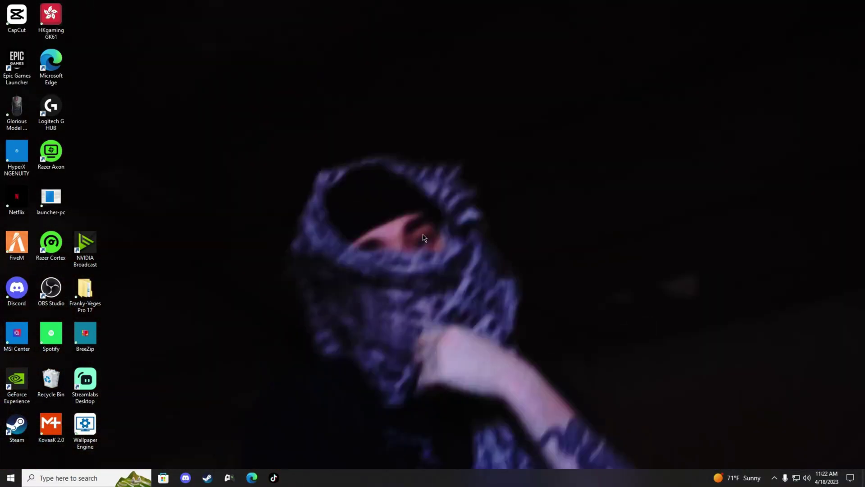
- Launch NVIDIA Control Panel from the desktop's right-click menu
right_click(424, 235)
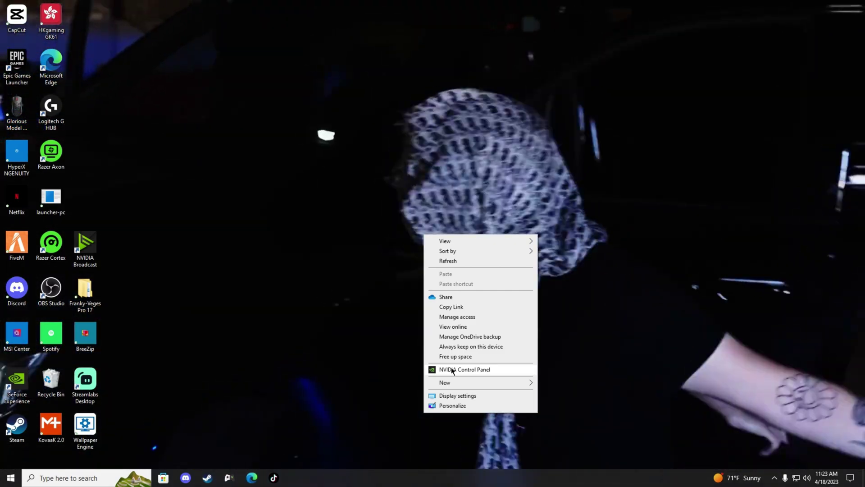
left_click(450, 368)
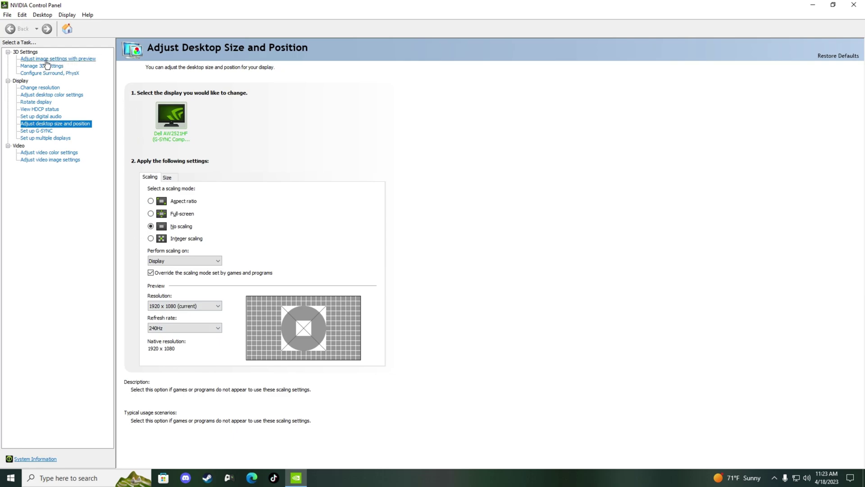
- Show Manage 3D Settings and check Low Latency Mode Ultra and Vertical sync Off
left_click(60, 65)
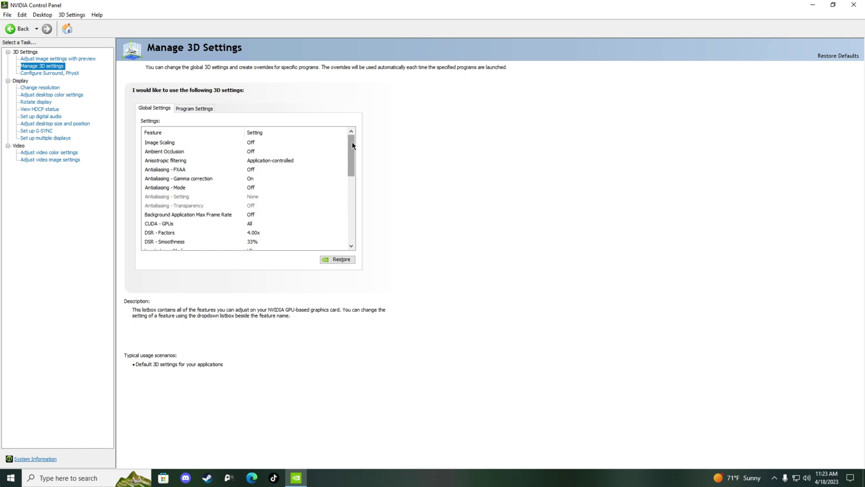
left_click_drag(353, 145, 350, 188)
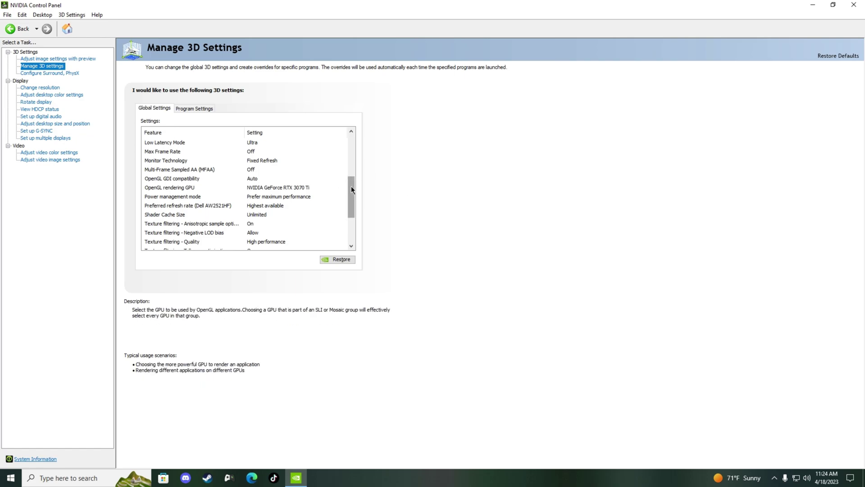
left_click_drag(352, 190, 70, 104)
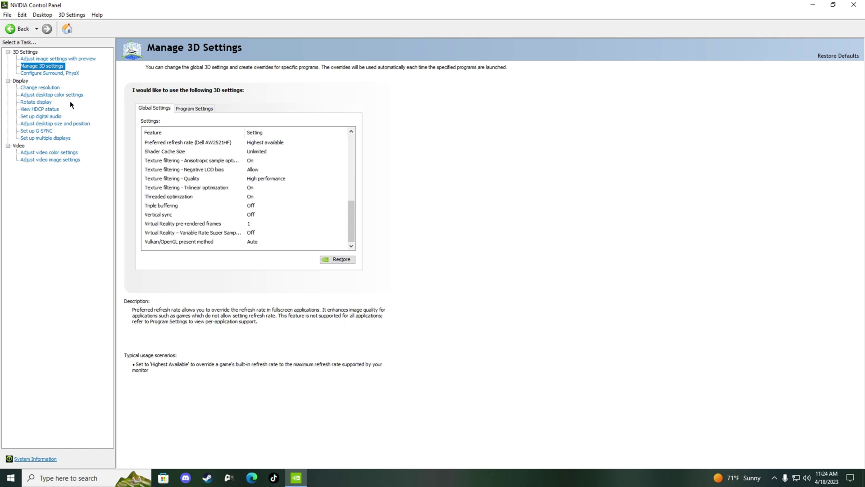
- Show Configure Surround, PhysX to confirm the PhysX processor is the NVIDIA GeForce RTX 3070 Ti
left_click(58, 74)
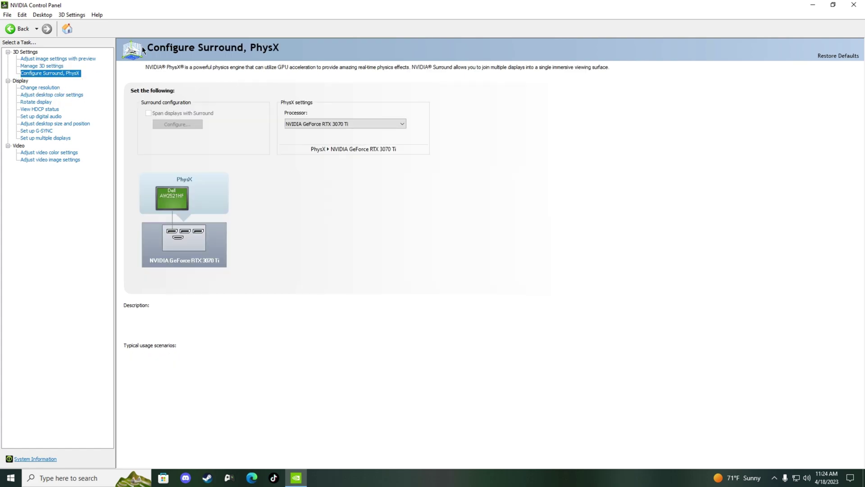